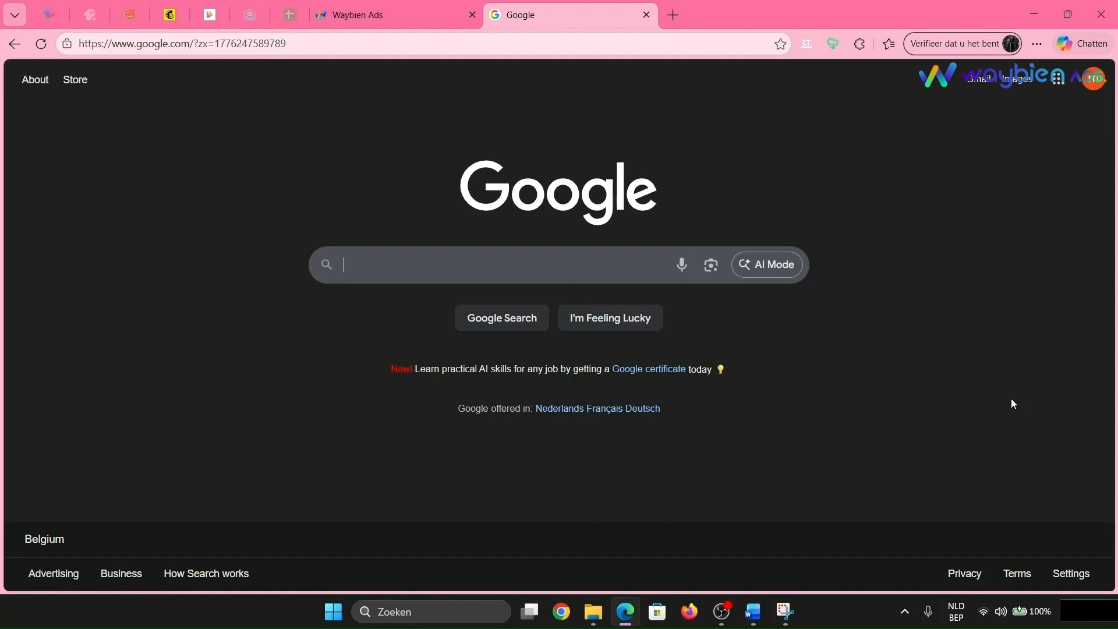
Go to the Waybien Ads site, switch it to the Advertiser view and open the advertiser registration form
click(384, 6)
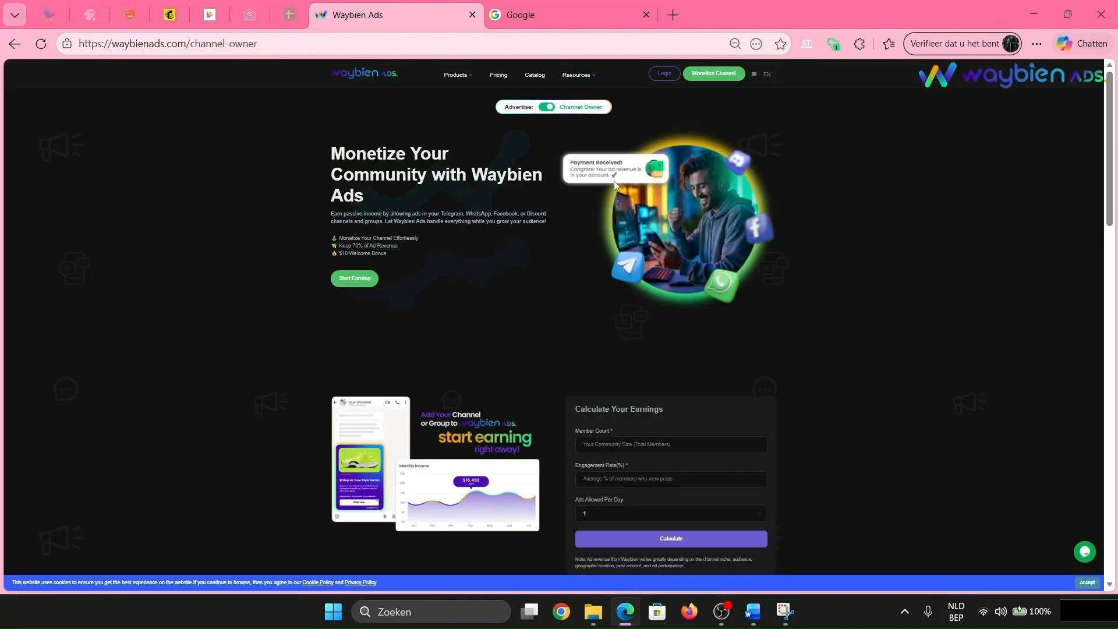
click(548, 108)
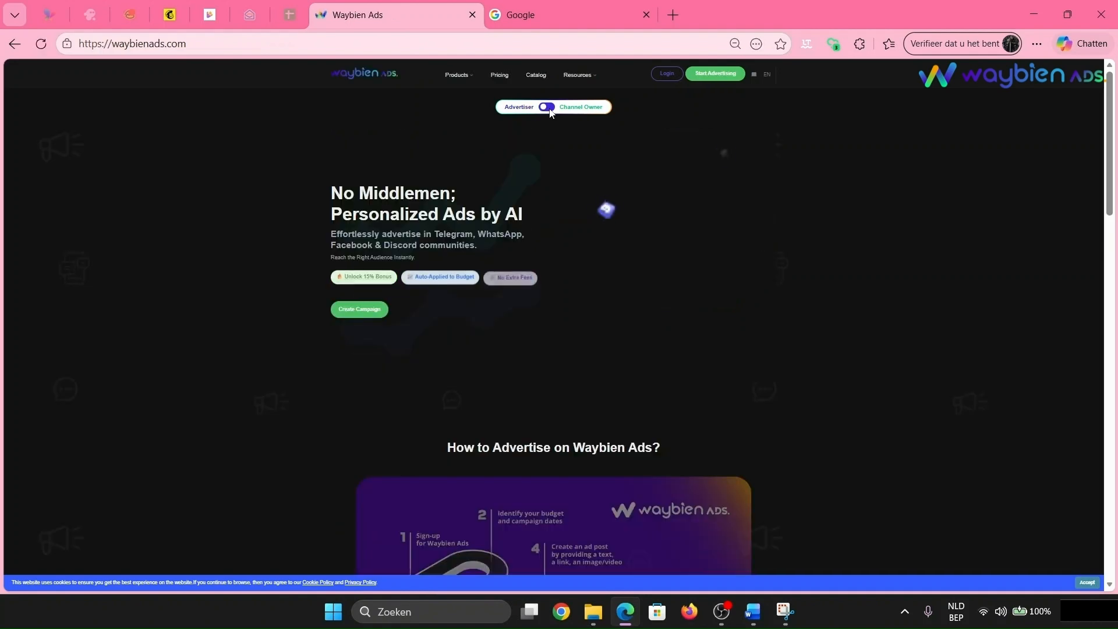
click(722, 74)
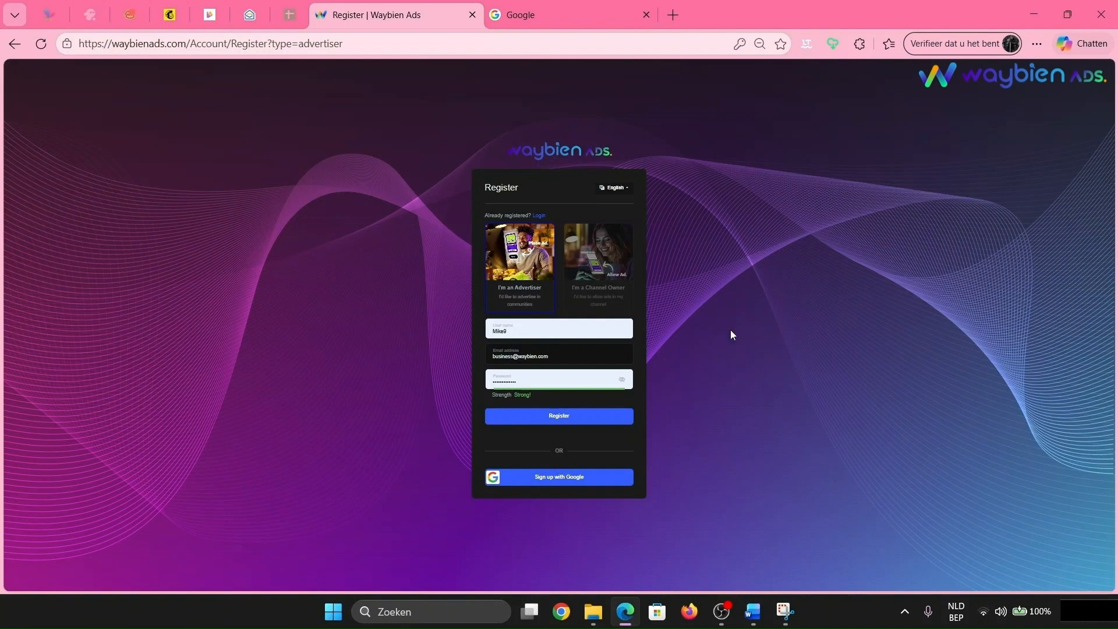
Submit the advertiser registration and confirm the email address through the link in the Waybien Ads message in the mailbox
click(585, 424)
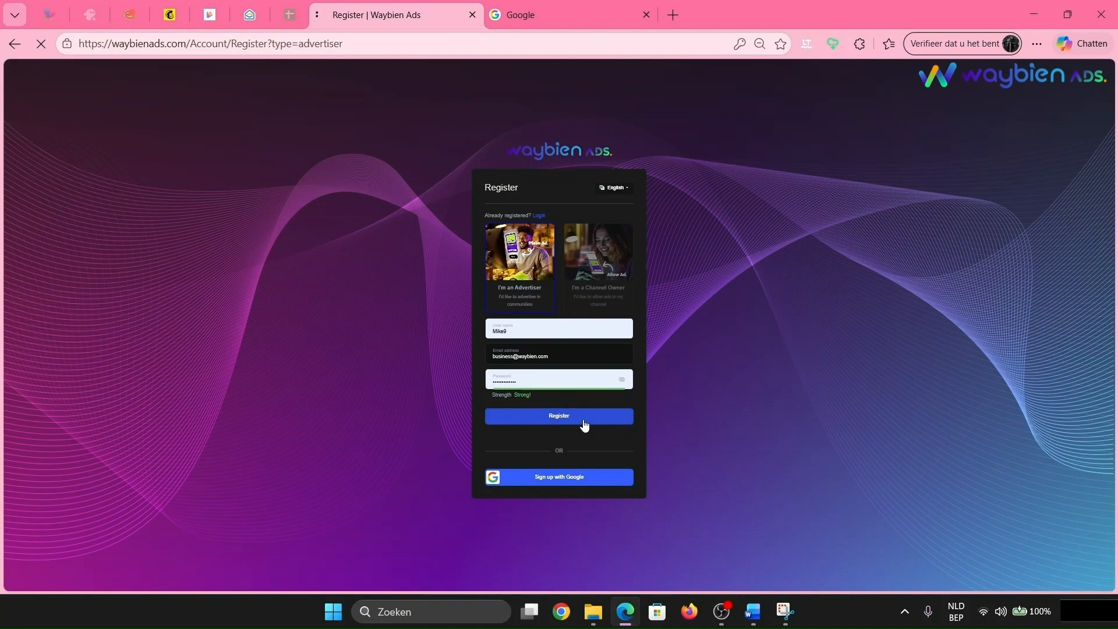
click(620, 363)
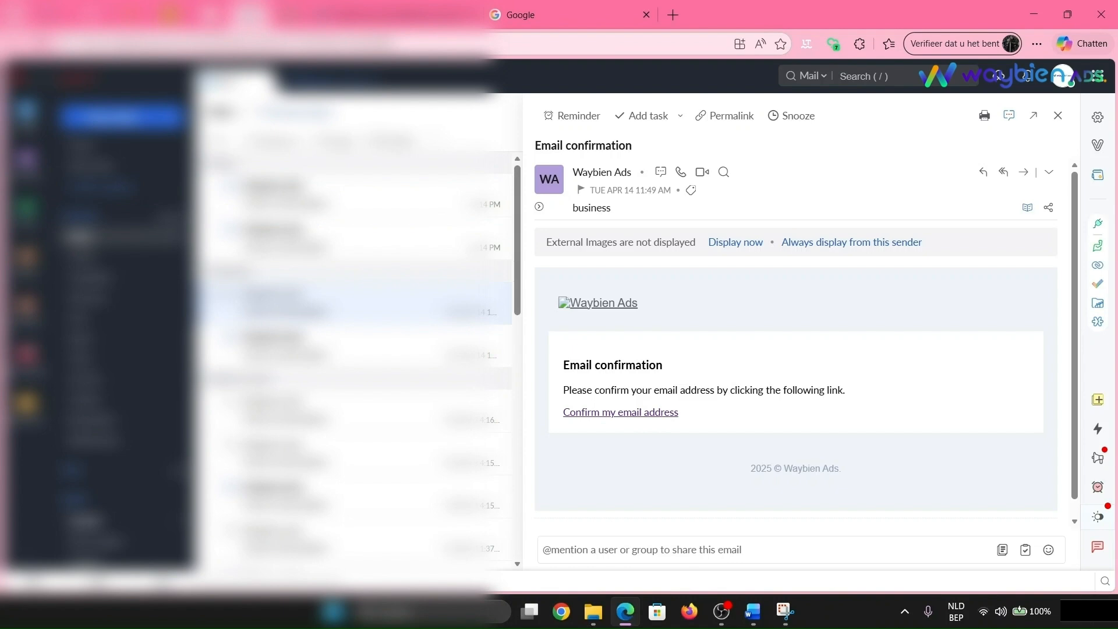
click(250, 15)
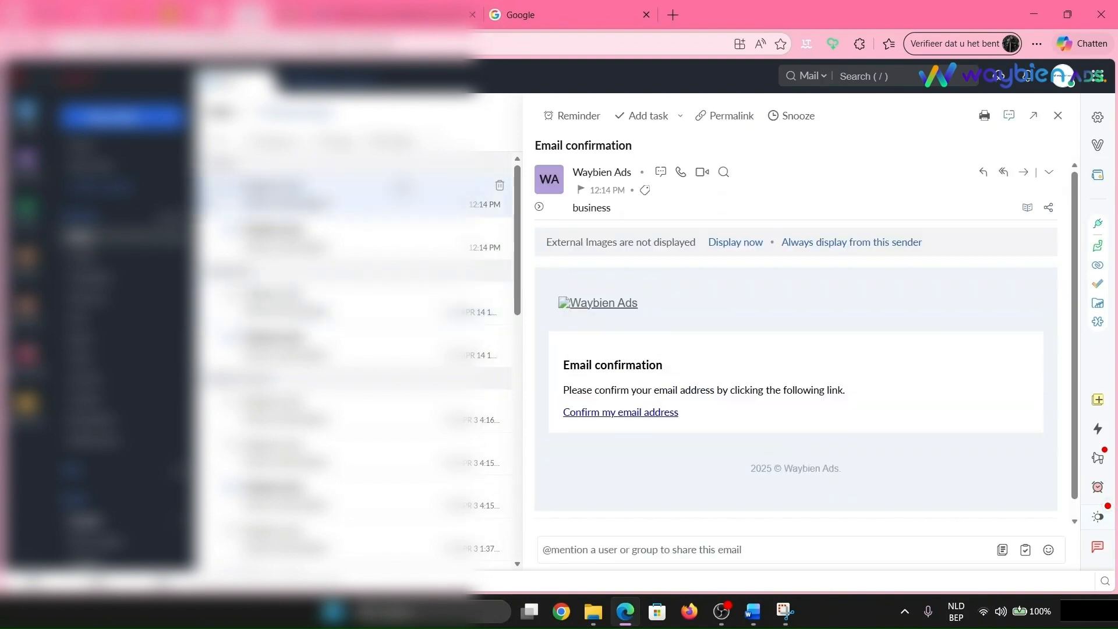
click(636, 415)
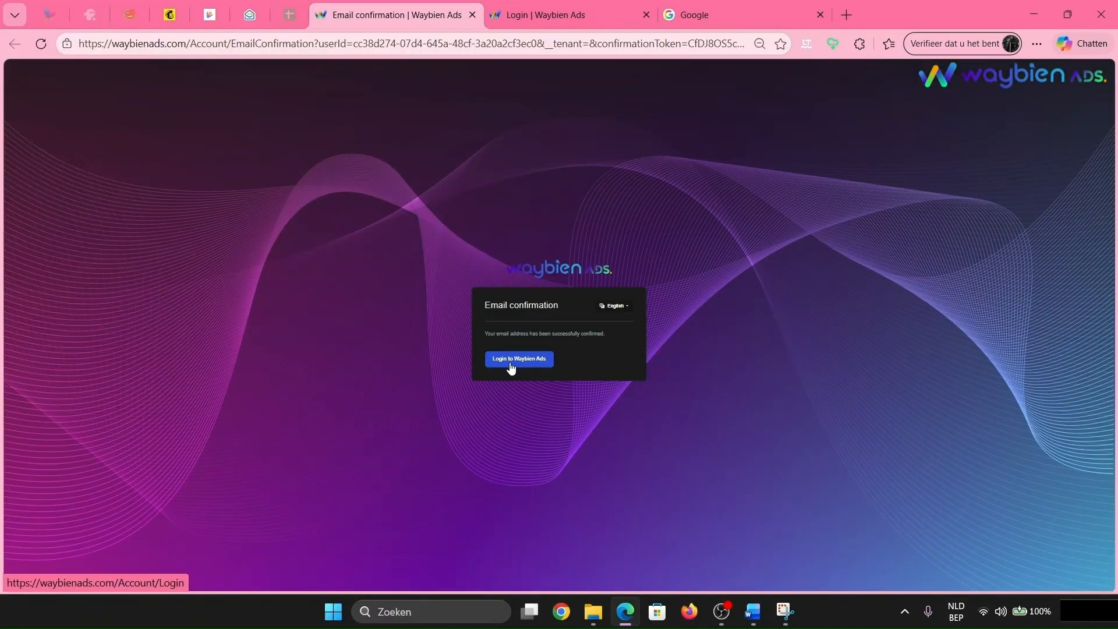
Log in to Waybien Ads with the saved account credentials and Remember me enabled
click(511, 366)
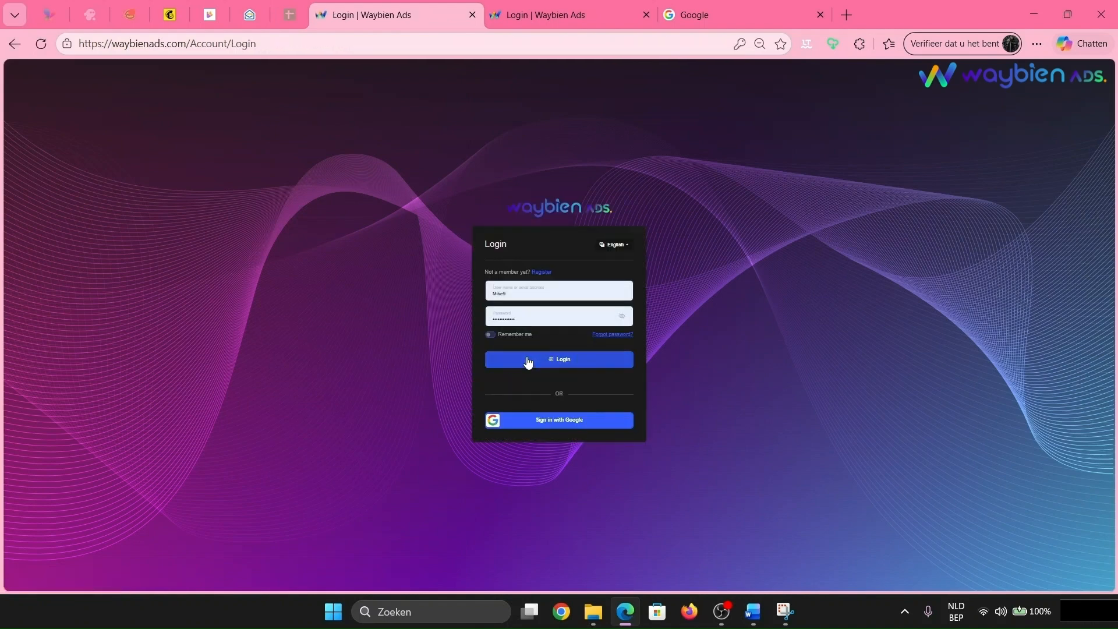
click(489, 334)
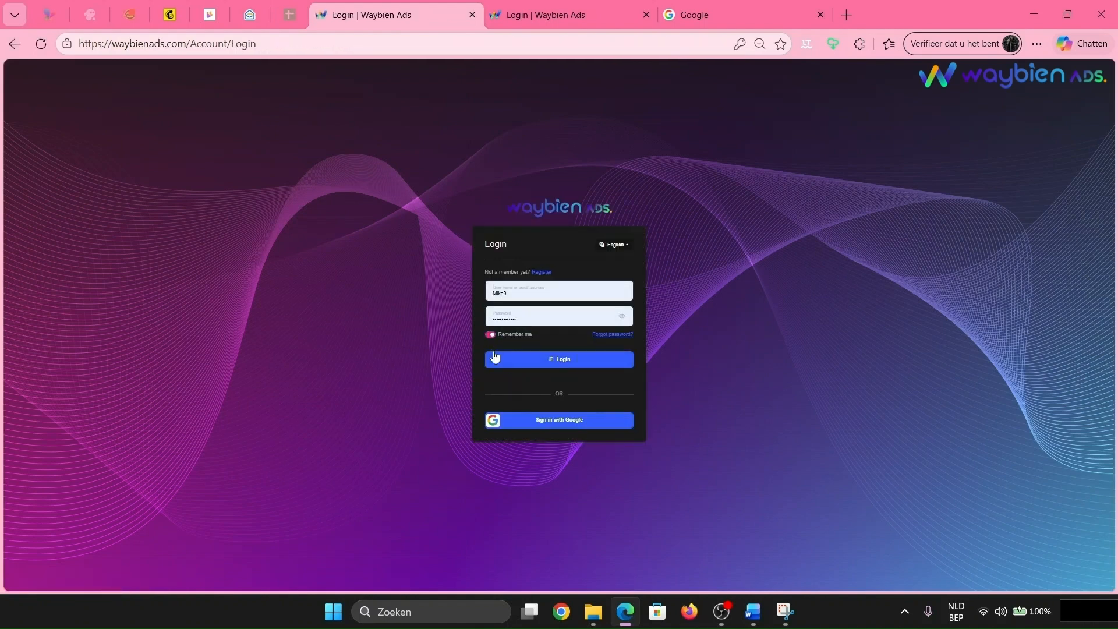
click(494, 361)
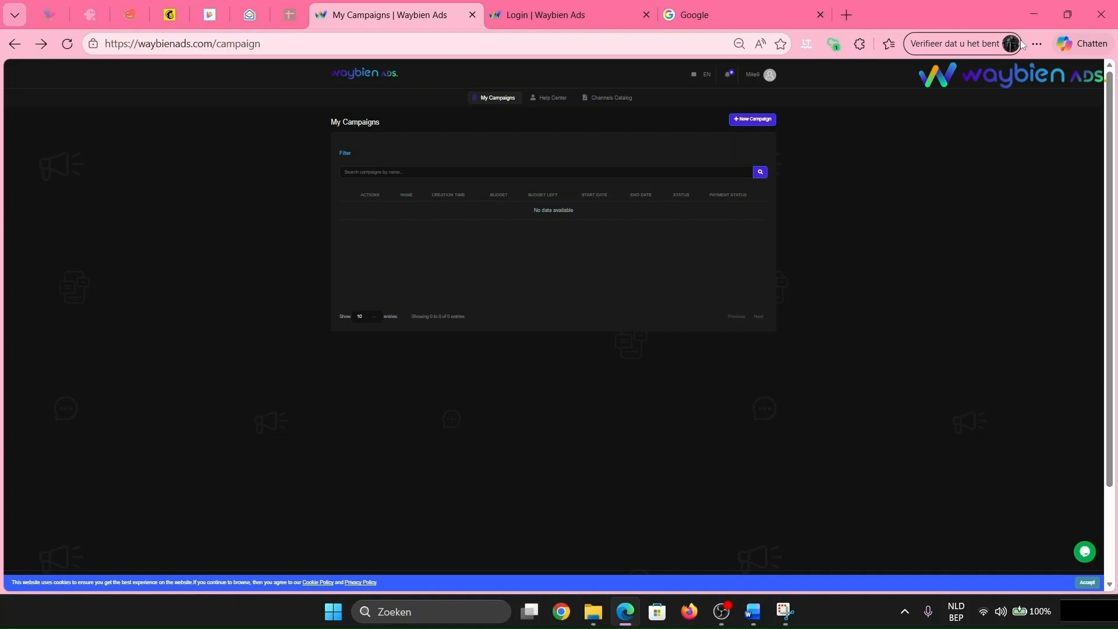
Start a new campaign named UK campaign 1, review the budget bonus tiers and set the total budget to $250
click(750, 123)
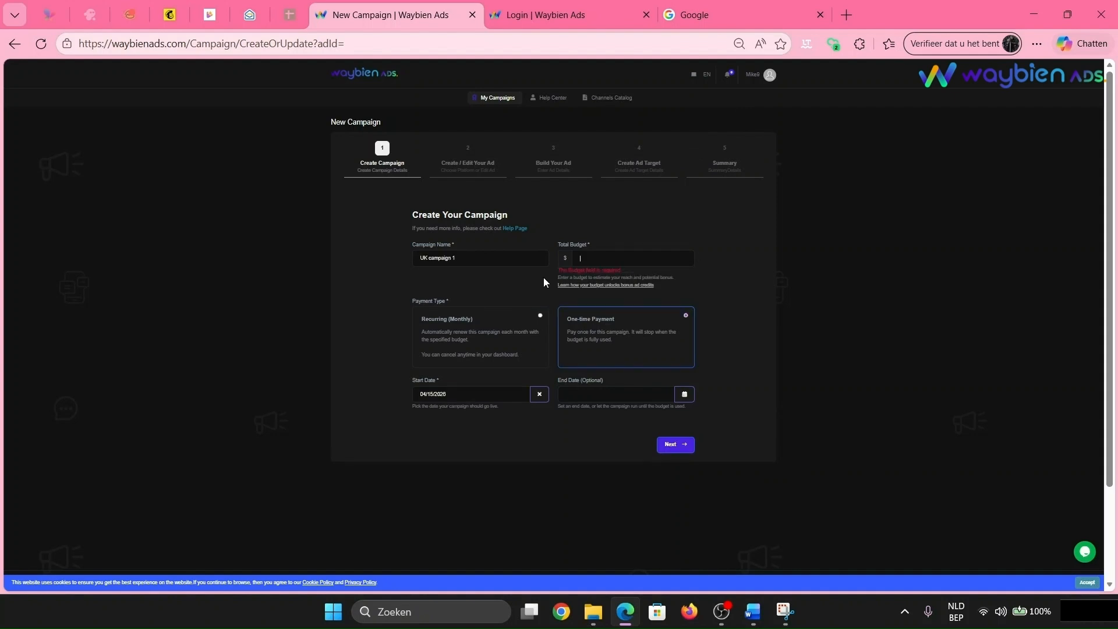
click(587, 257)
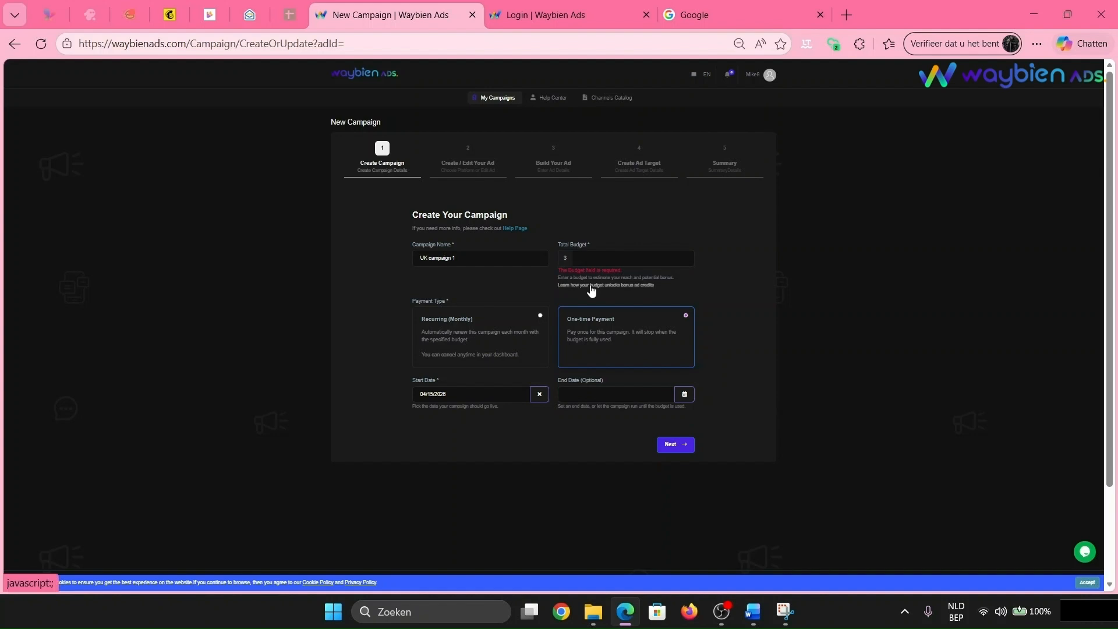
click(590, 285)
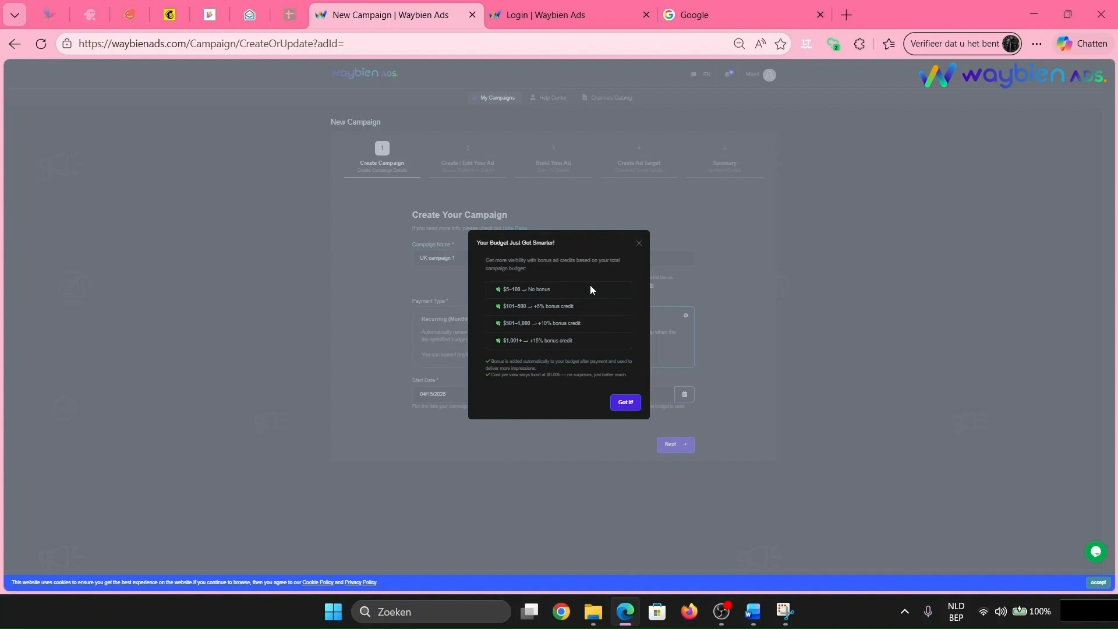
click(626, 403)
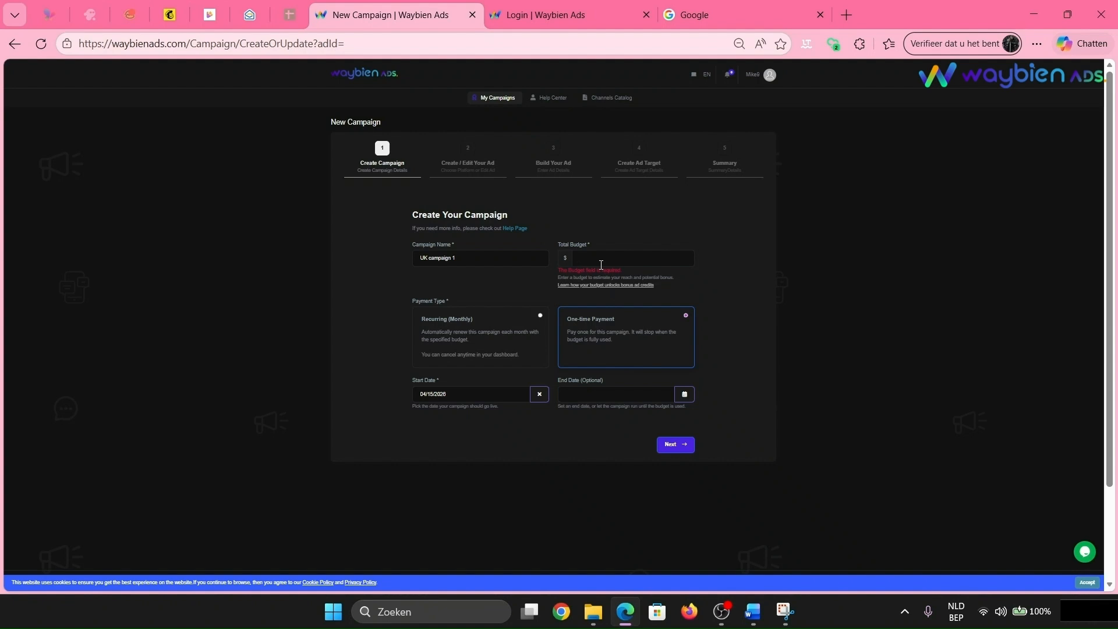
text(250)
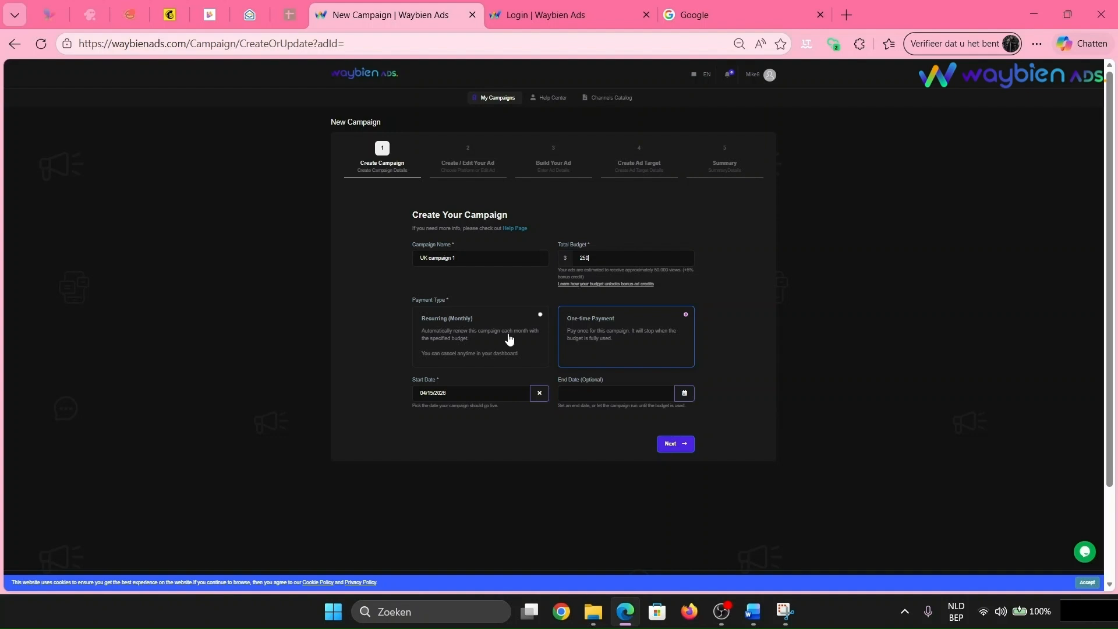
Set the campaign's payment type to Recurring (Monthly) and check the 04/15/2026 start date in the calendar
click(510, 339)
scroll(489, 342, down, 1)
click(482, 346)
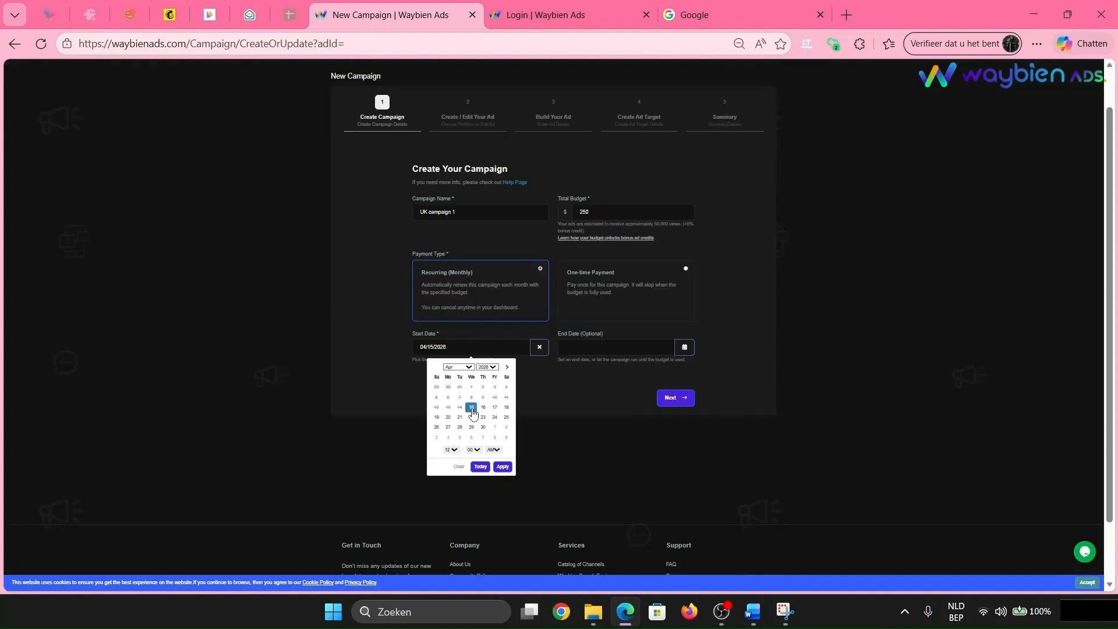
click(388, 385)
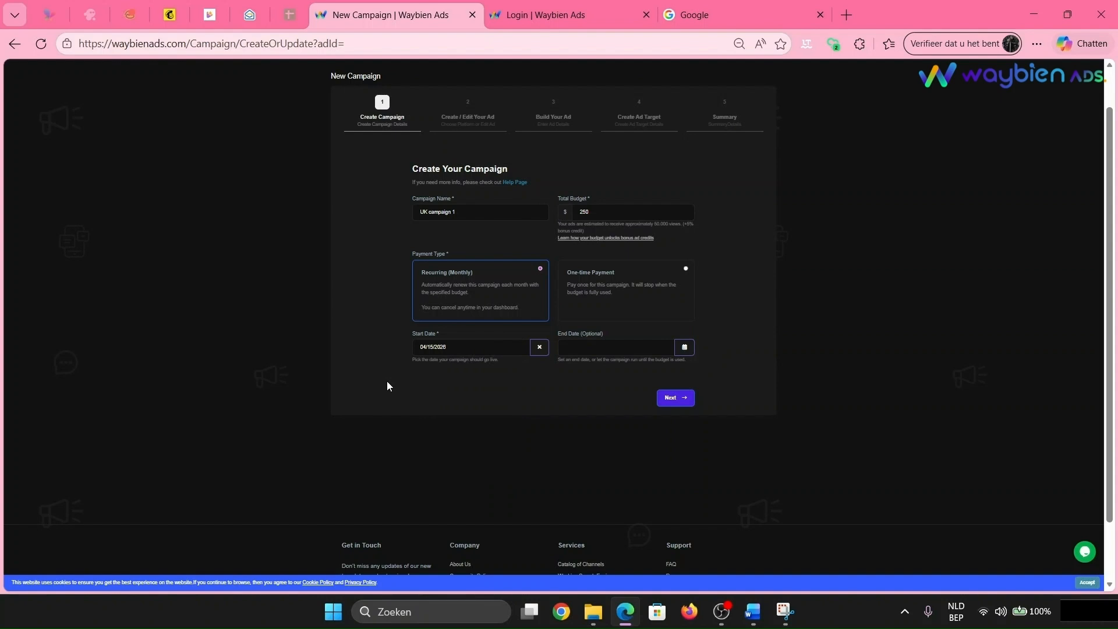
Continue to the platform choice, select Telegram for the new ad and proceed to building the ad
click(677, 398)
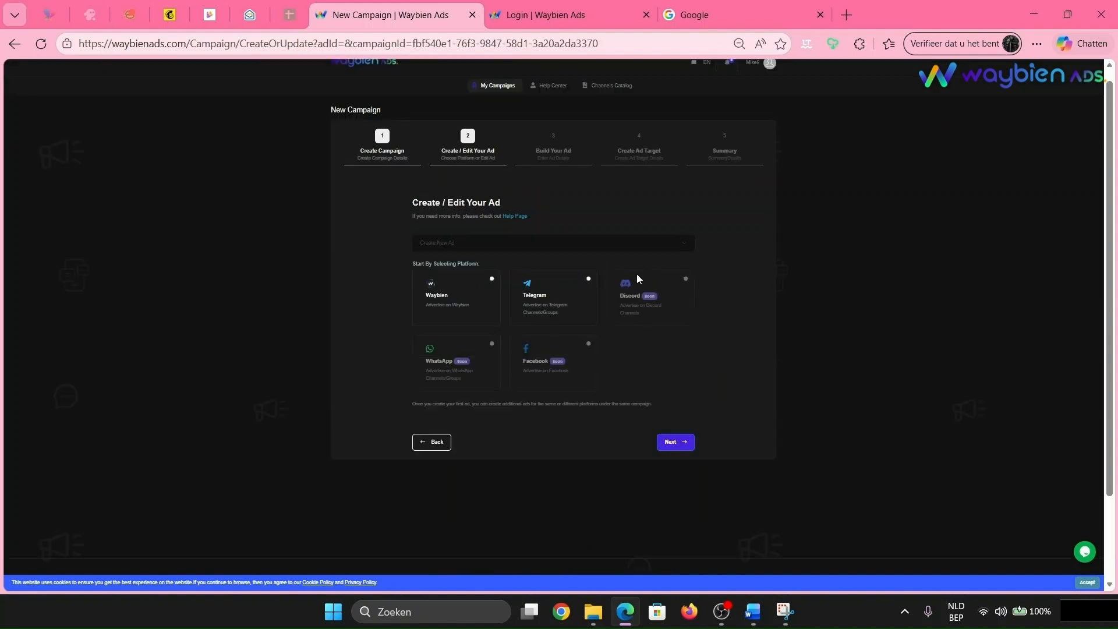
click(531, 302)
click(670, 450)
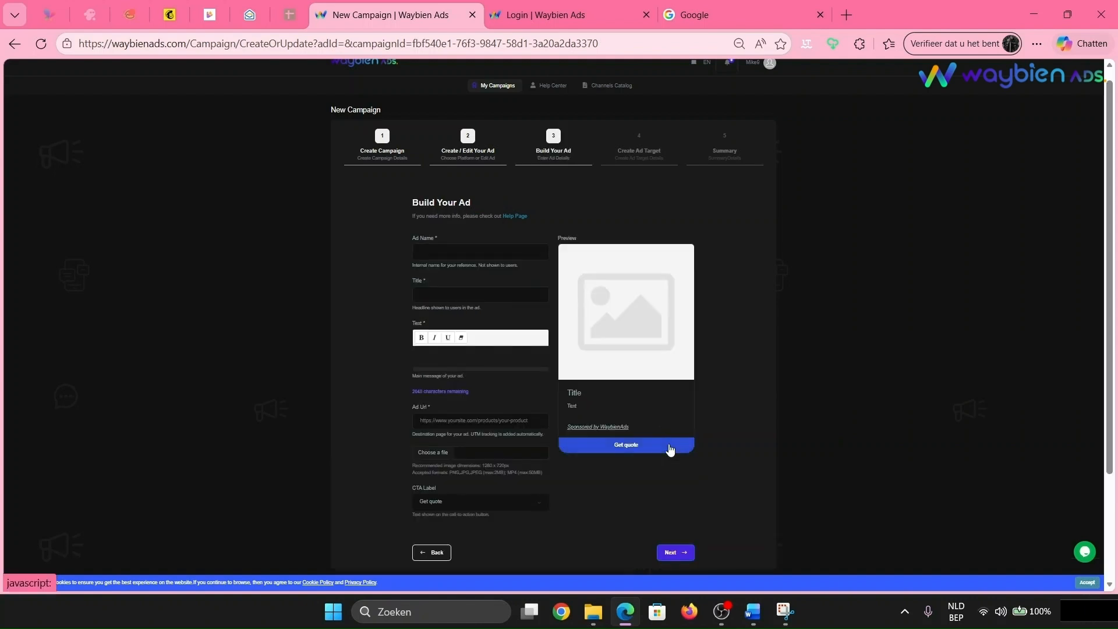
Name the ad "English Course UK Campaign" and title it "Learn English in the UK – Join Today"
scroll(670, 450, down, 1)
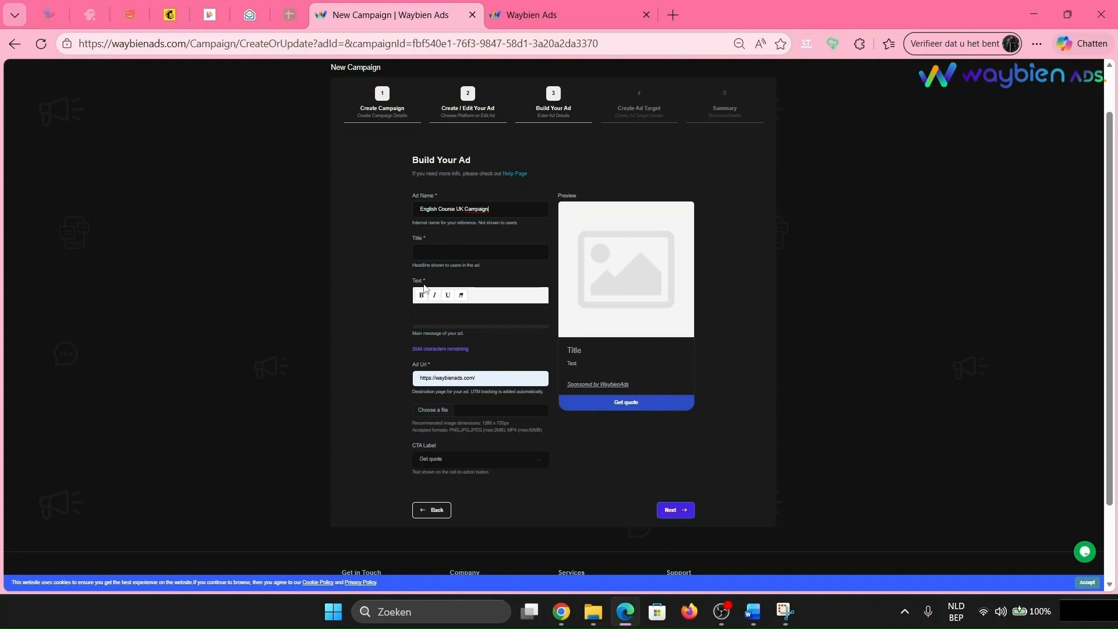
click(444, 254)
text(Learn English in the UK – Join Today)
Enter the ad text "Join our English language courses in the UK and improve your speaking skills fast. Professional teachers and flexible programs for all levels. Start today."
key(Tab)
text(Join our English language courses in the UK and improve your speaking skills fast. Professional teachers and flexible programs for all levels. Start today.)
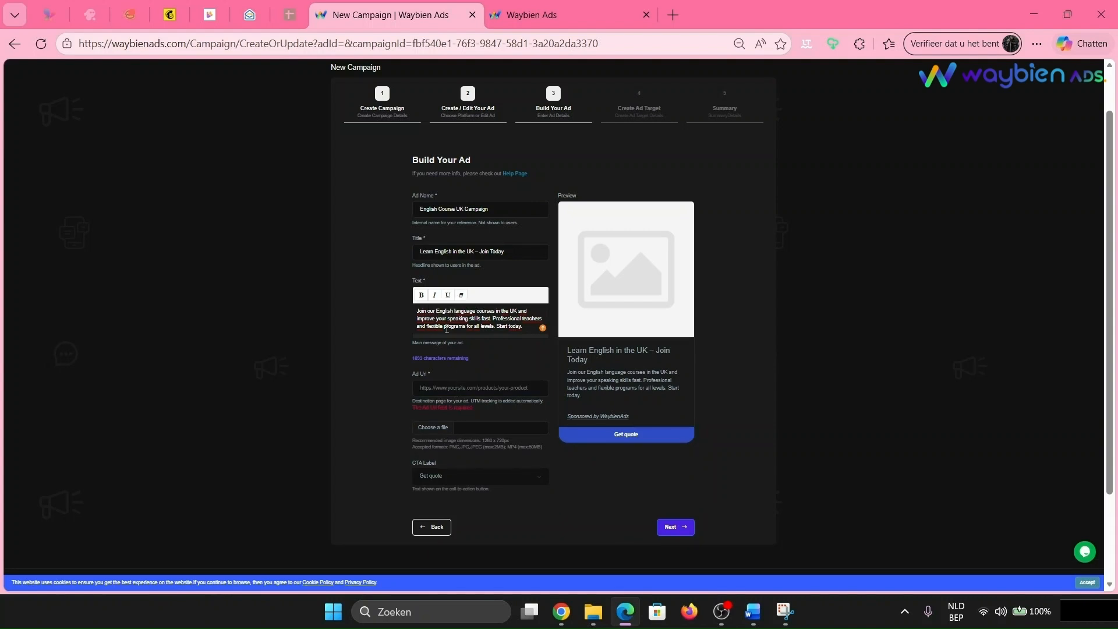
click(532, 15)
click(340, 45)
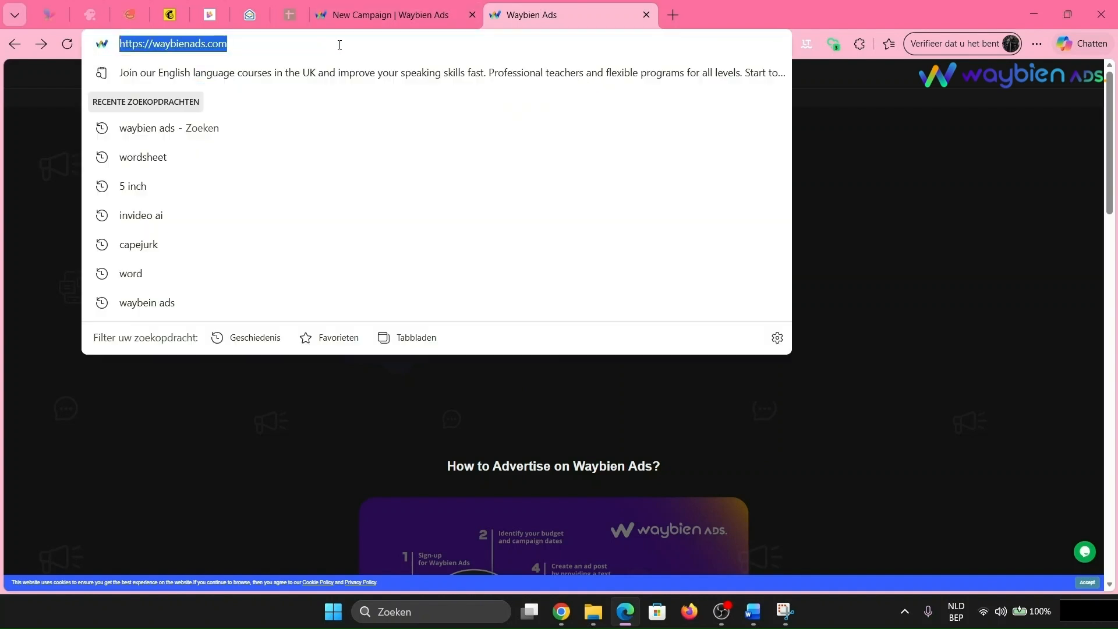
click(390, 14)
click(438, 391)
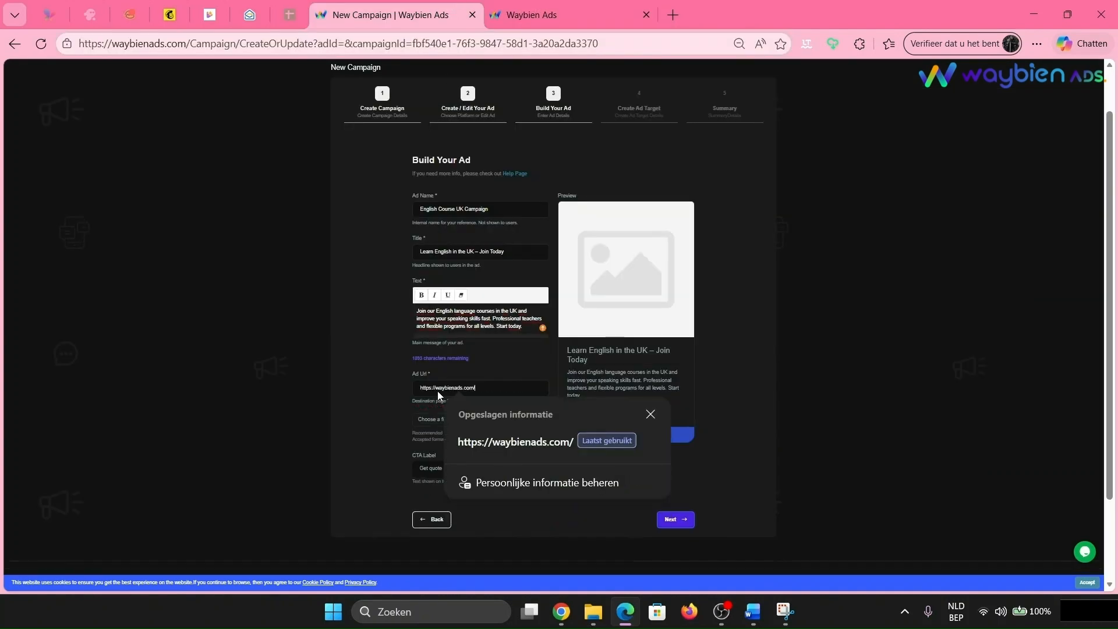
click(376, 408)
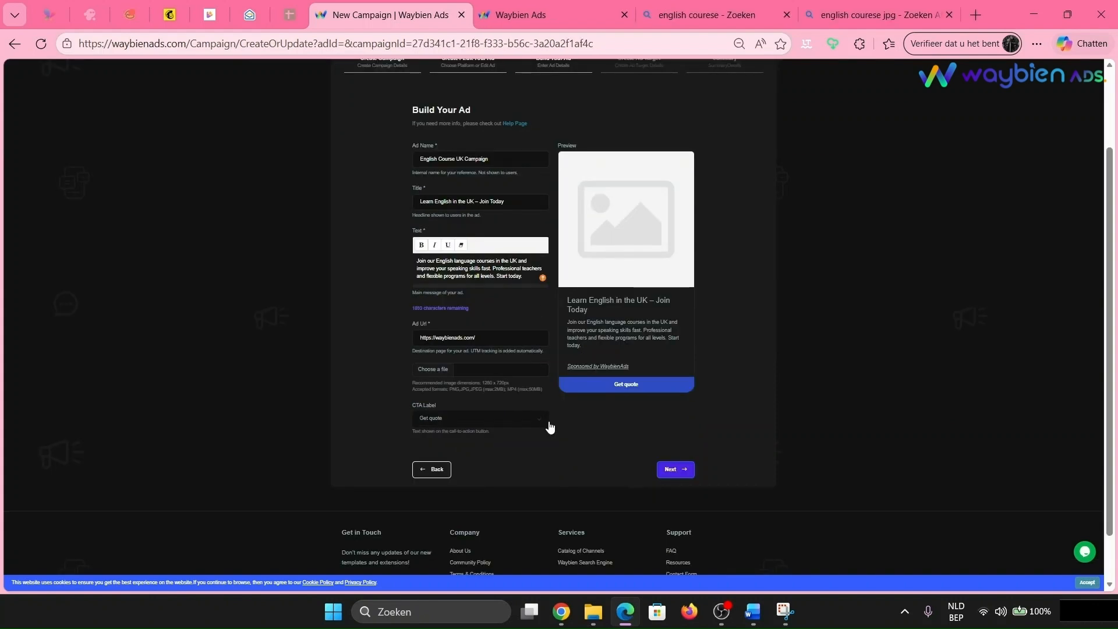
Upload the image 33.jpg from Downloads, set the CTA label to Apply now and continue to ad targeting
click(476, 368)
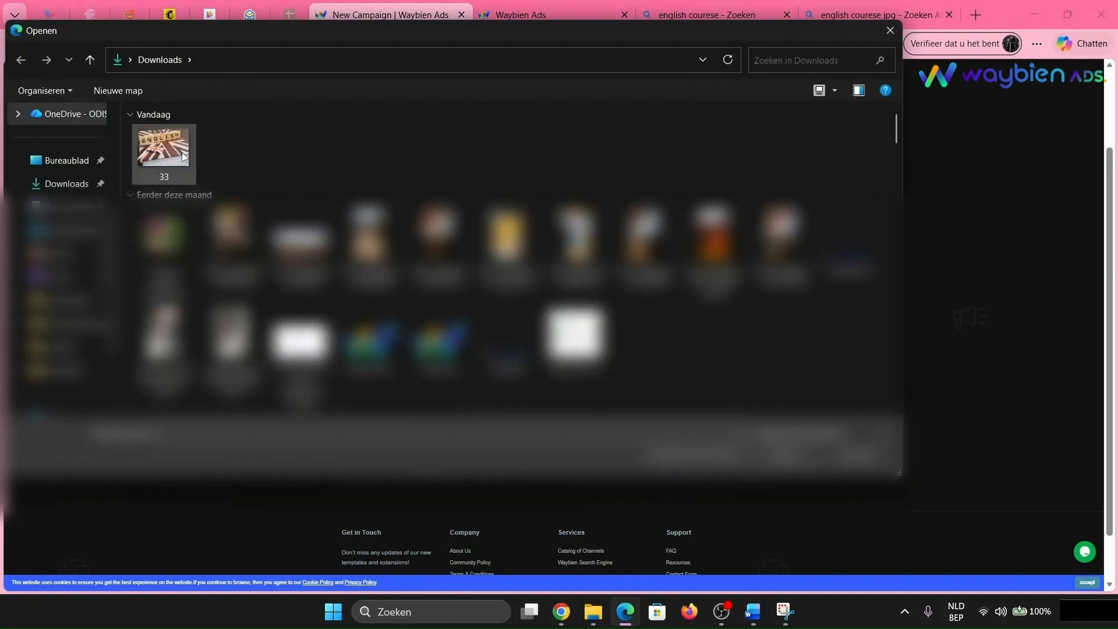
click(785, 460)
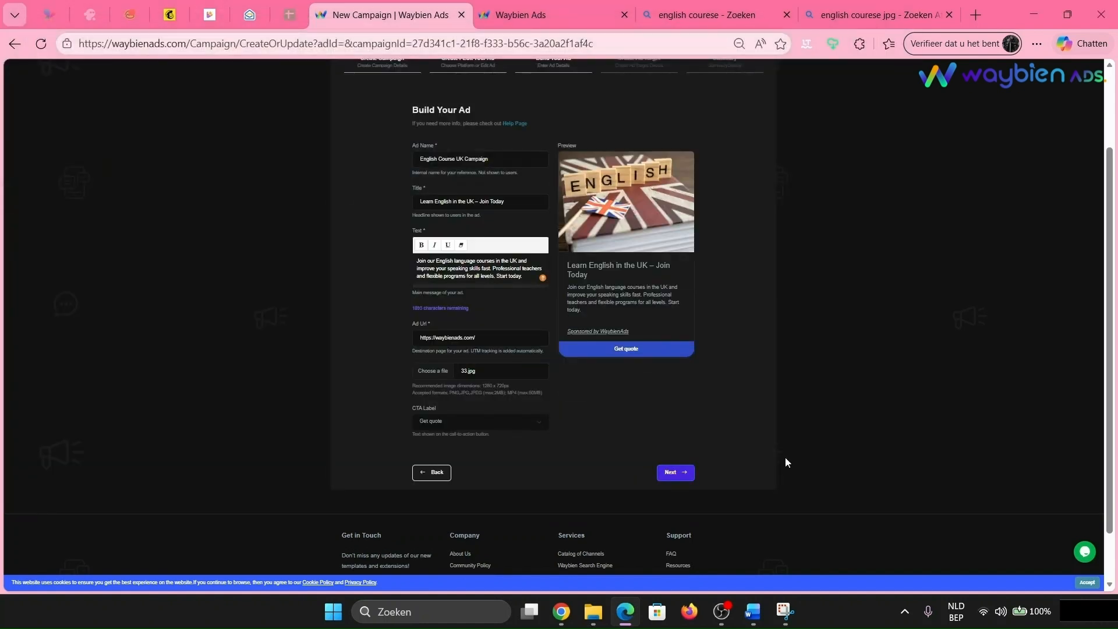
click(456, 424)
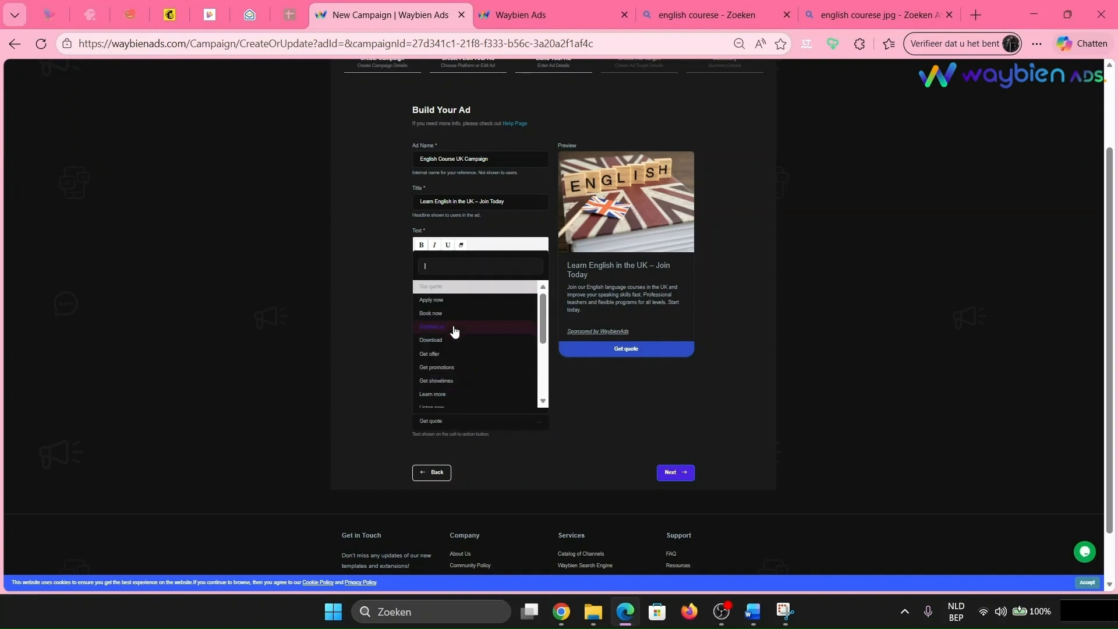
click(453, 299)
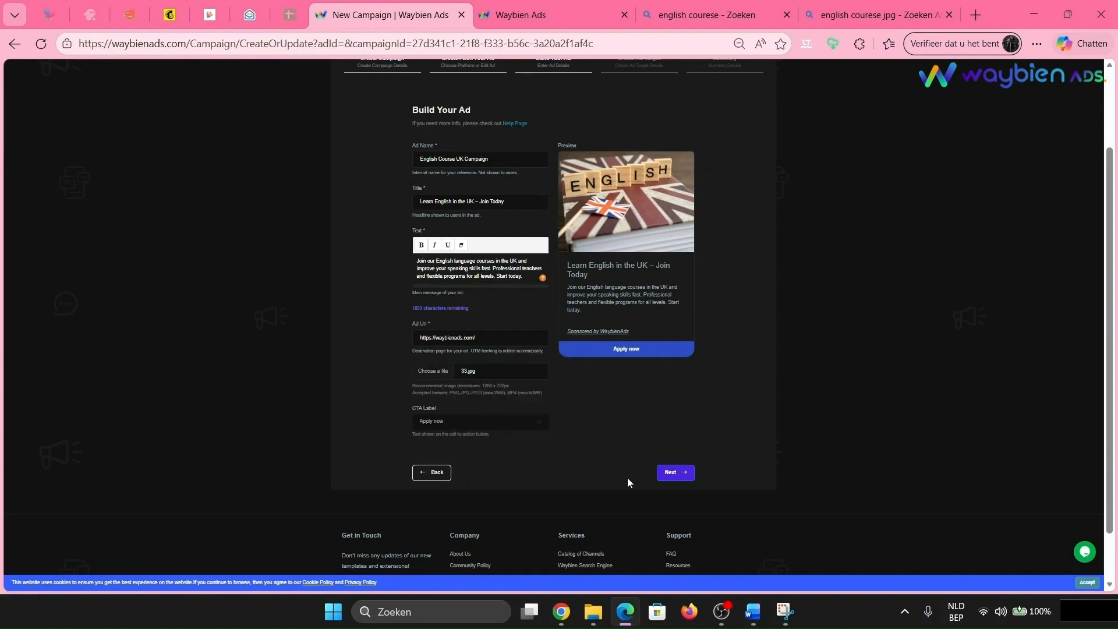
click(674, 473)
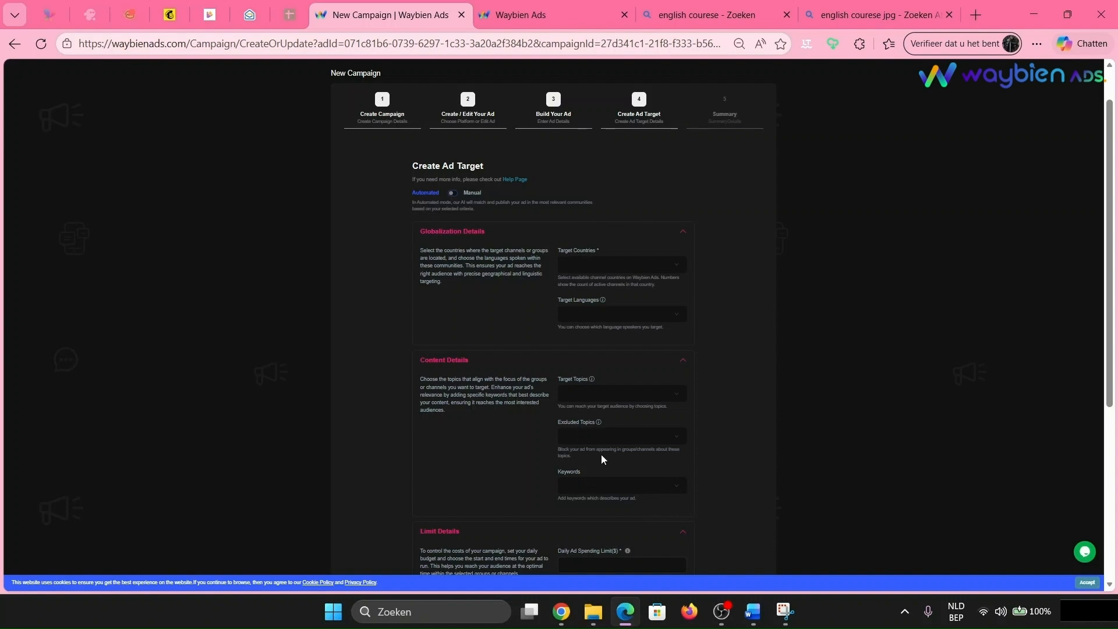
Set the ad's target country to United Kingdom and its target language to English
click(661, 271)
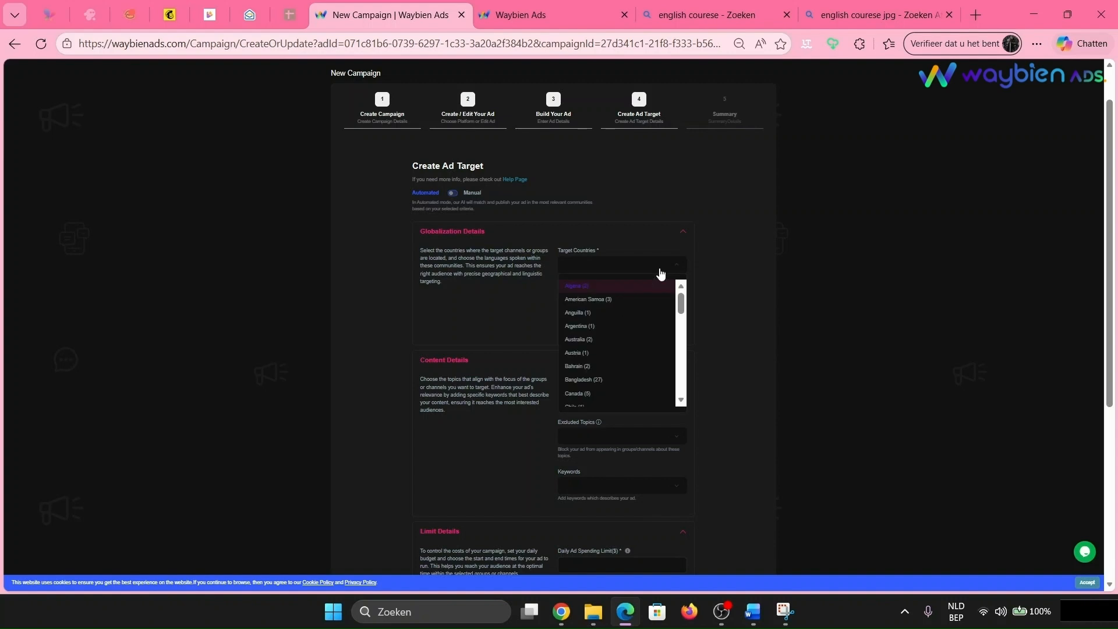
text(united k)
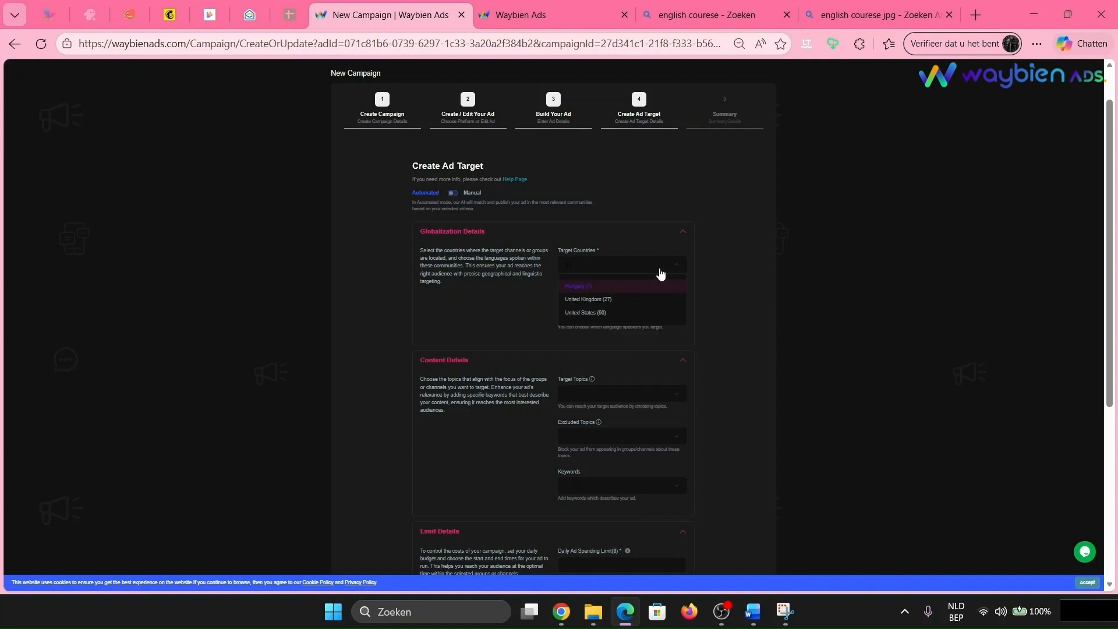
click(604, 287)
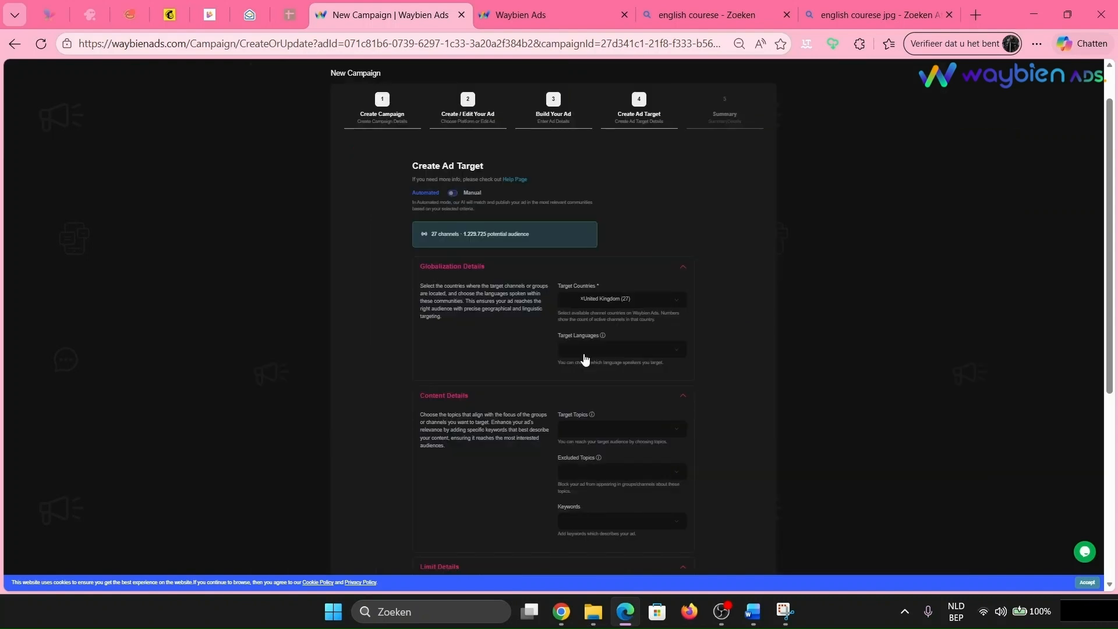
click(587, 351)
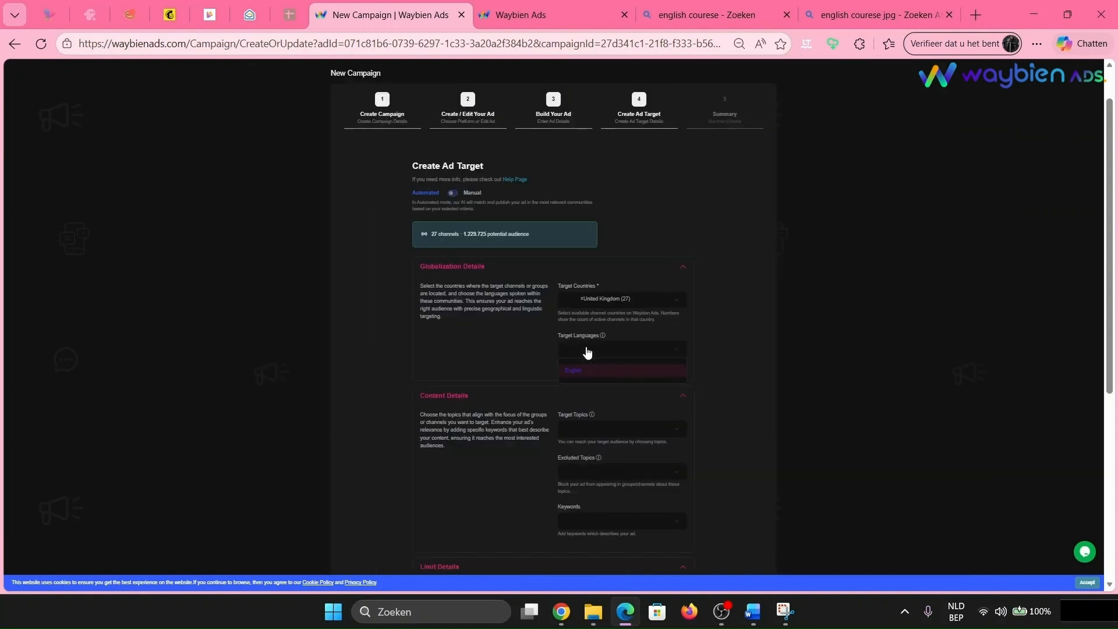
click(573, 376)
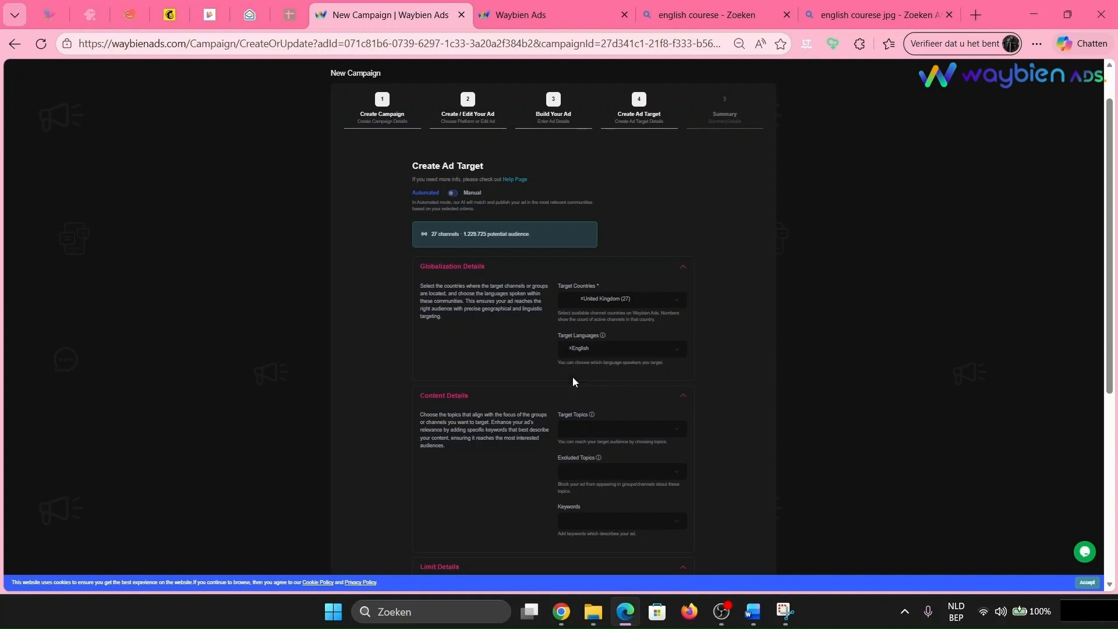
Try Self Development as a target topic, clear it again, and add Cryptocurrency to the excluded topics
click(665, 431)
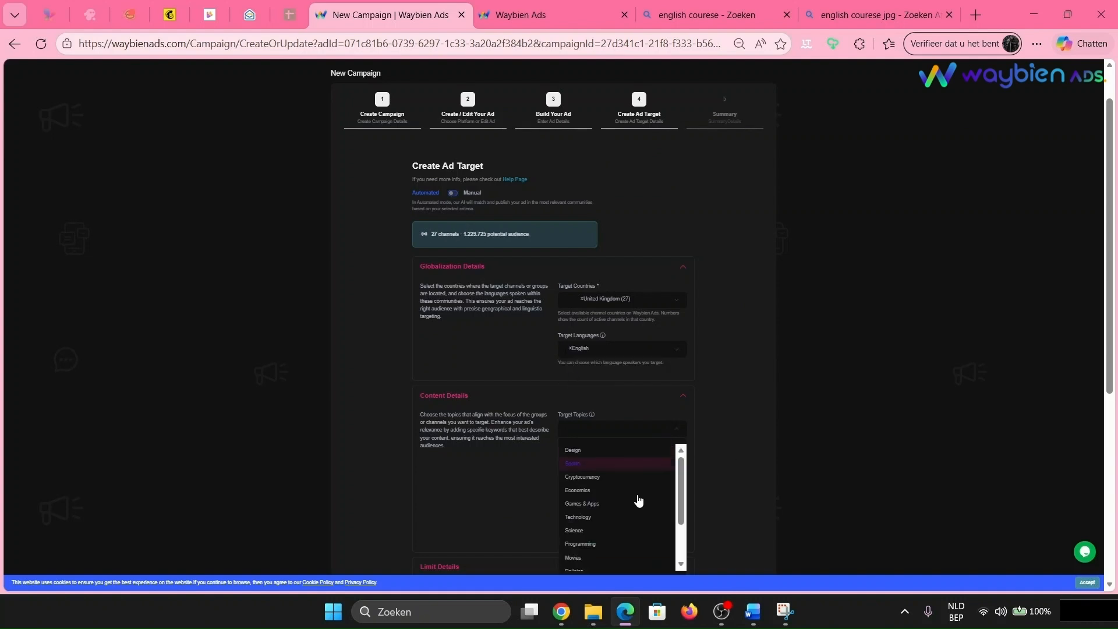
click(631, 529)
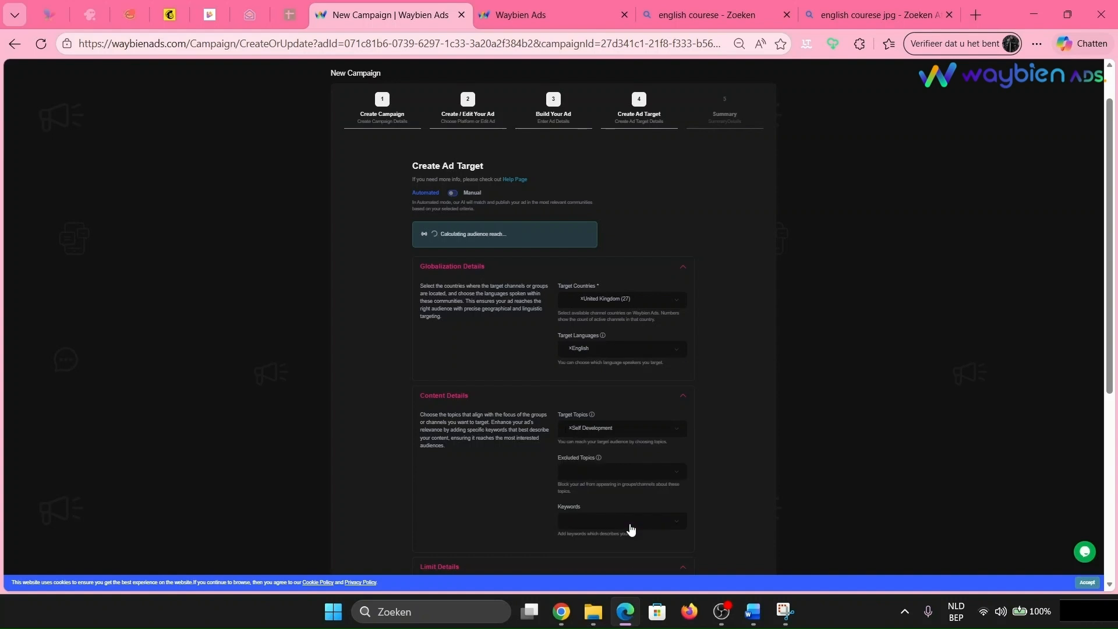
click(652, 477)
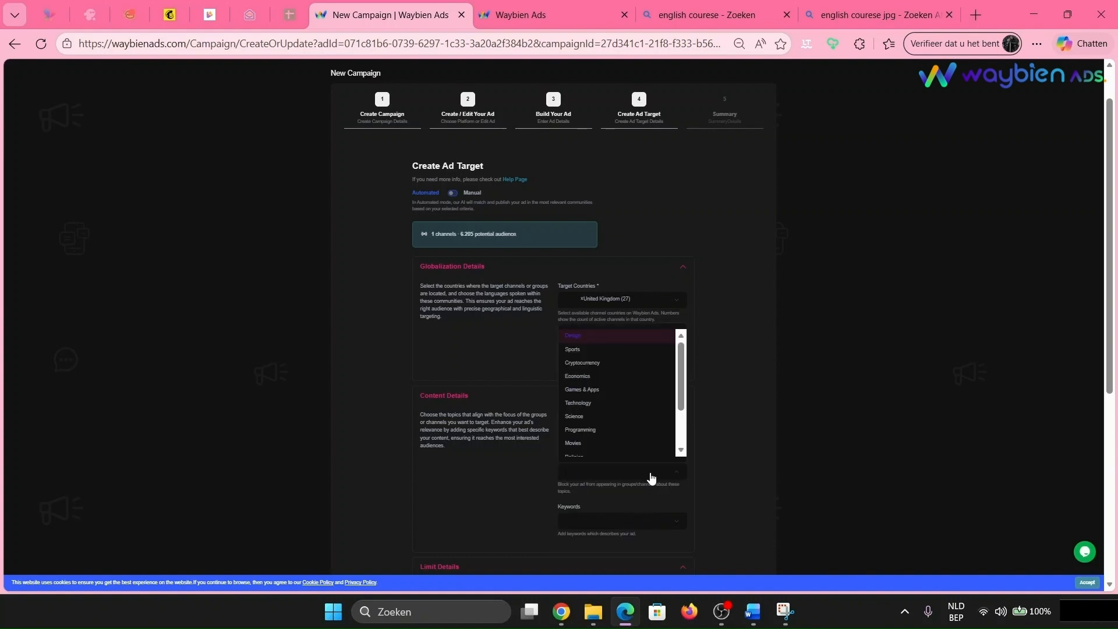
click(609, 364)
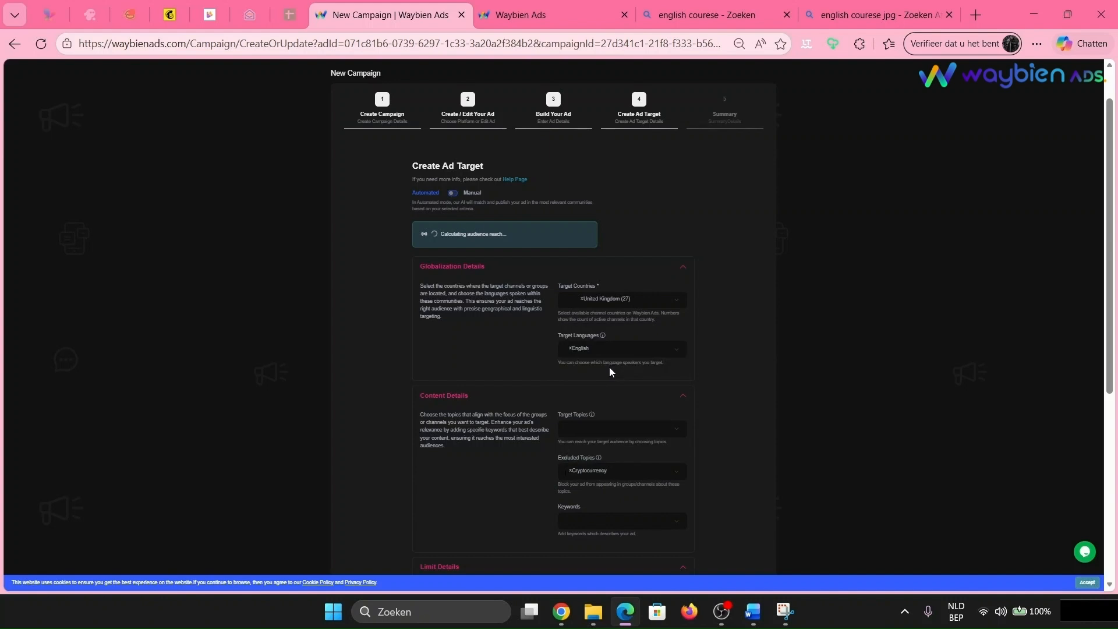
Add "English learning" as a keyword describing the ad
click(569, 522)
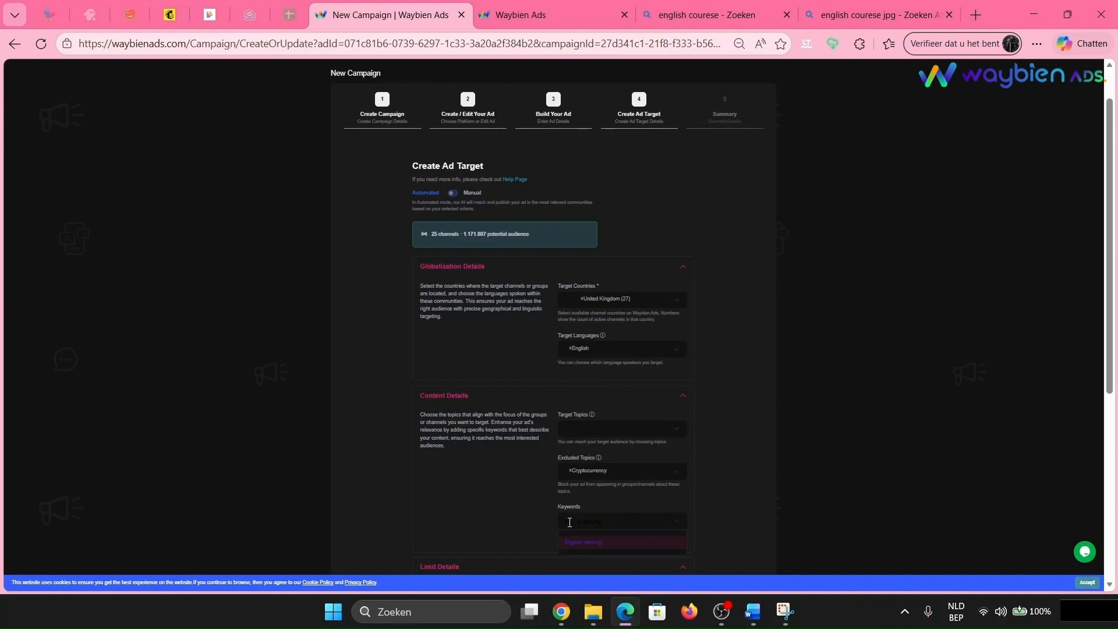
key(Return)
Set the daily ad spending limit to $100 and the ad's running hours to 8:00 AM – 8:00 PM
scroll(559, 466, down, 5)
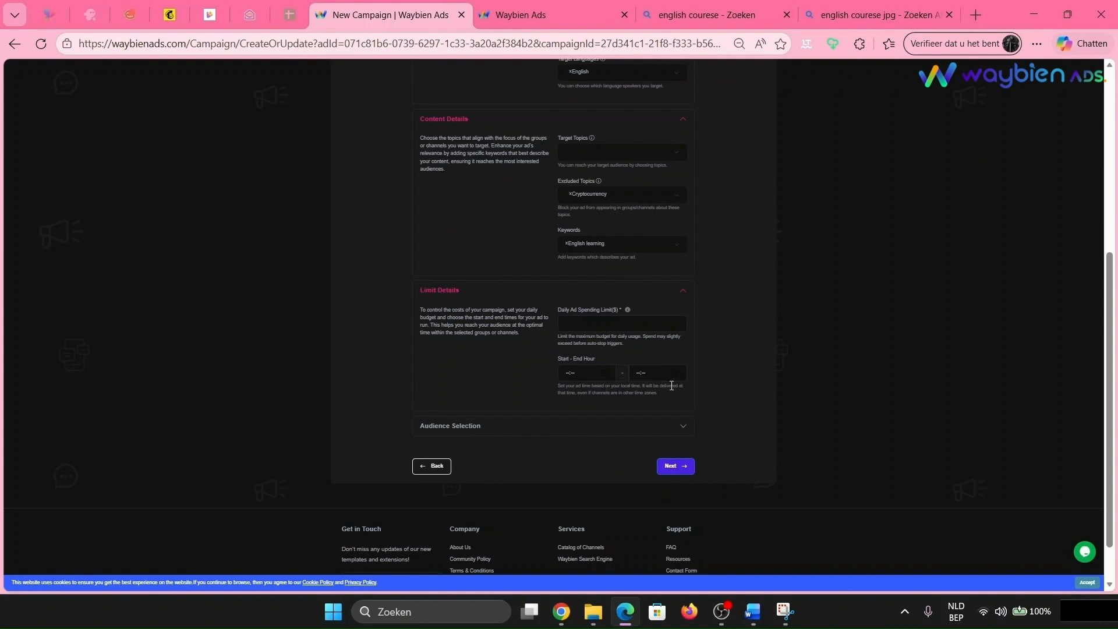
click(658, 373)
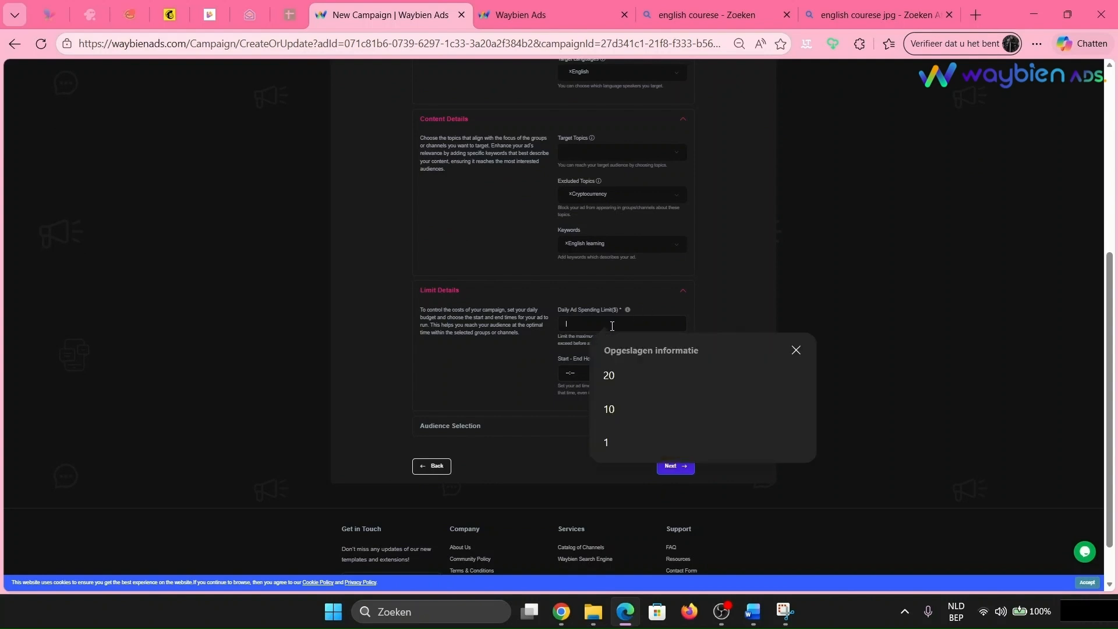
click(609, 375)
Expand the Audience Selection section, keep Targeted Audience as the audience type and continue to the campaign summary
scroll(480, 350, down, 2)
click(479, 426)
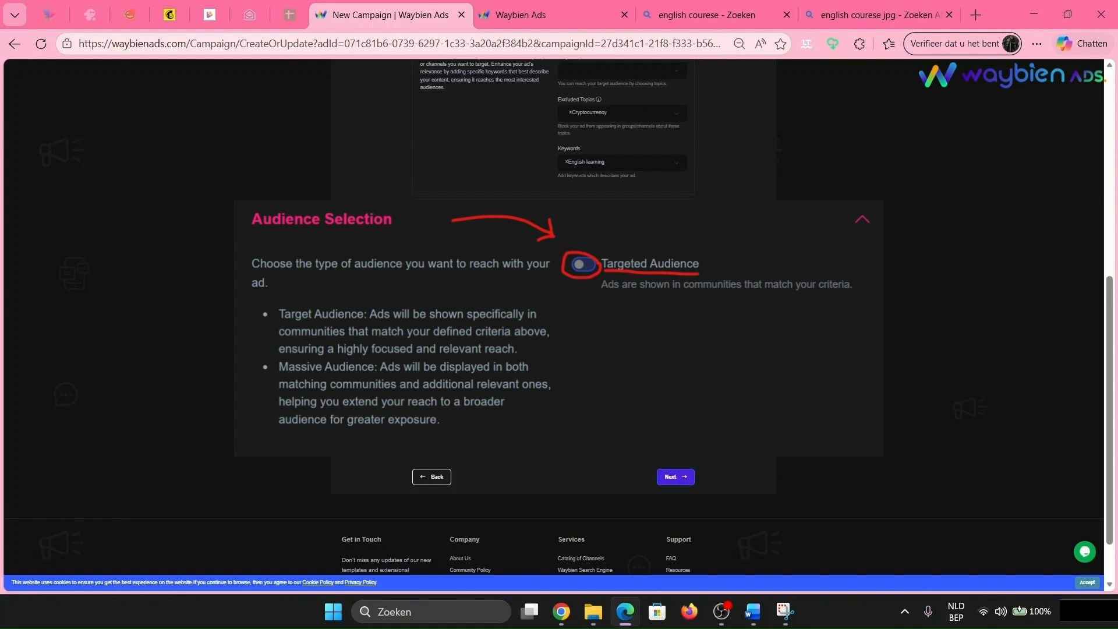
click(674, 477)
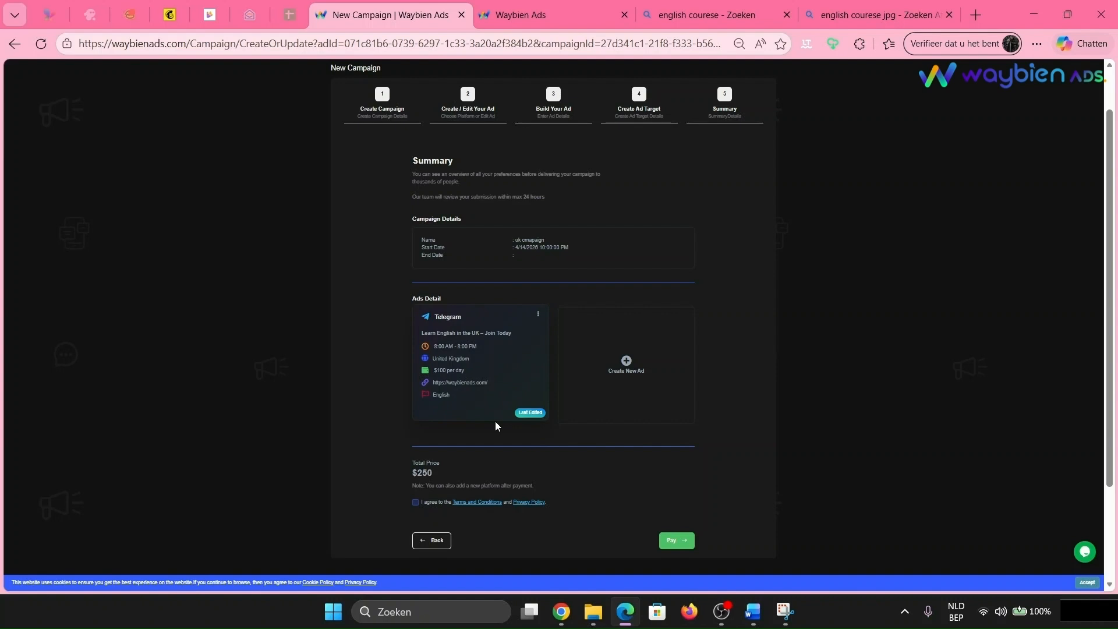
Agree to the Terms and Conditions and Privacy Policy and proceed to payment for the campaign
click(674, 542)
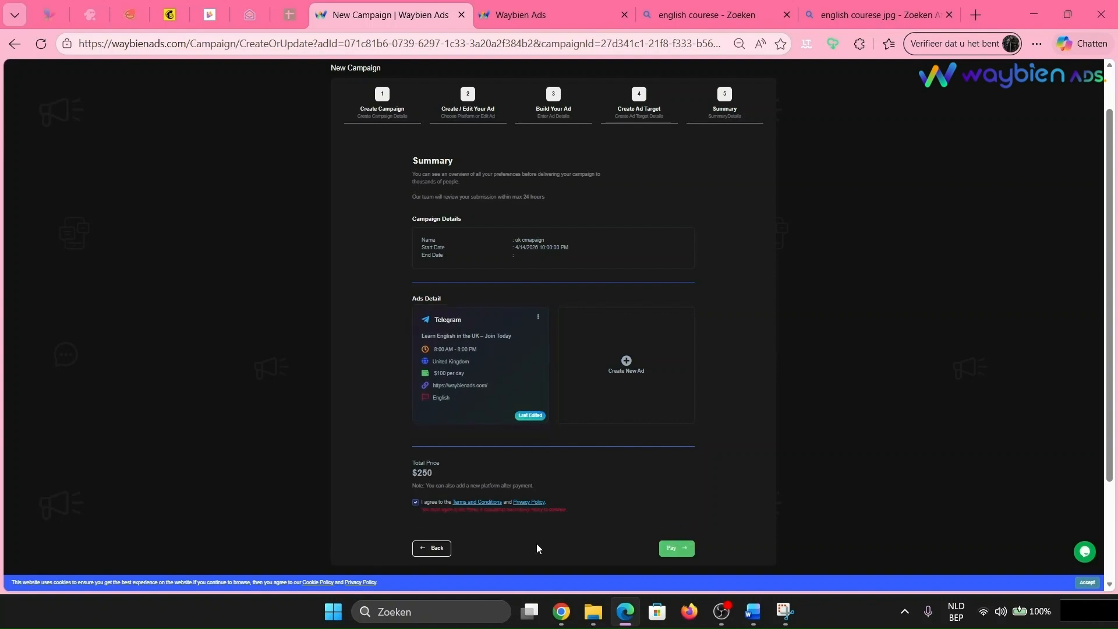
click(675, 548)
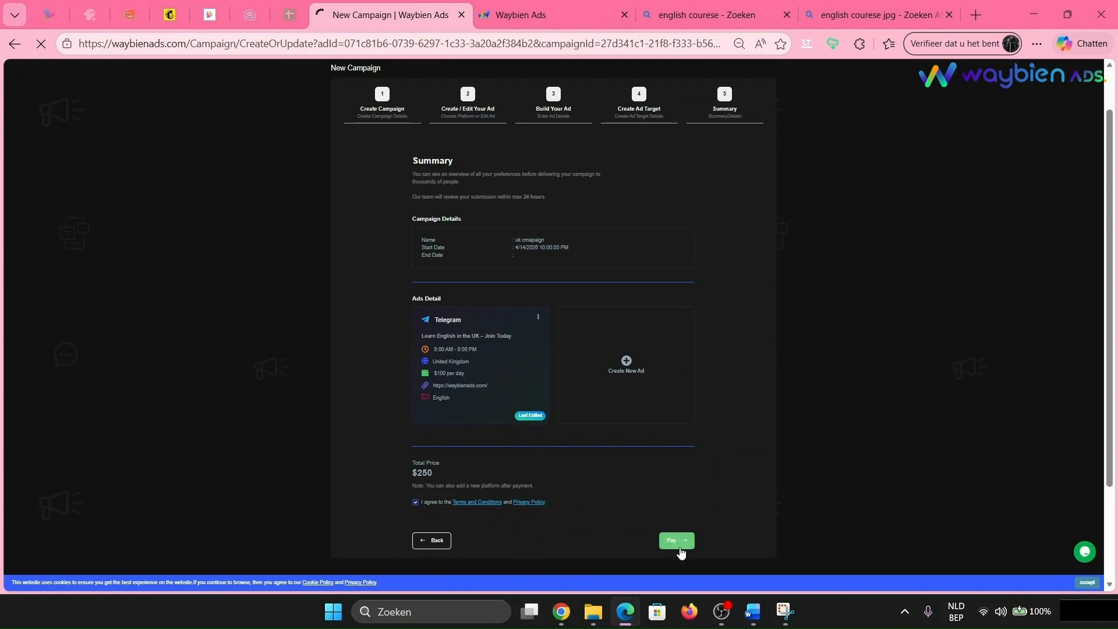